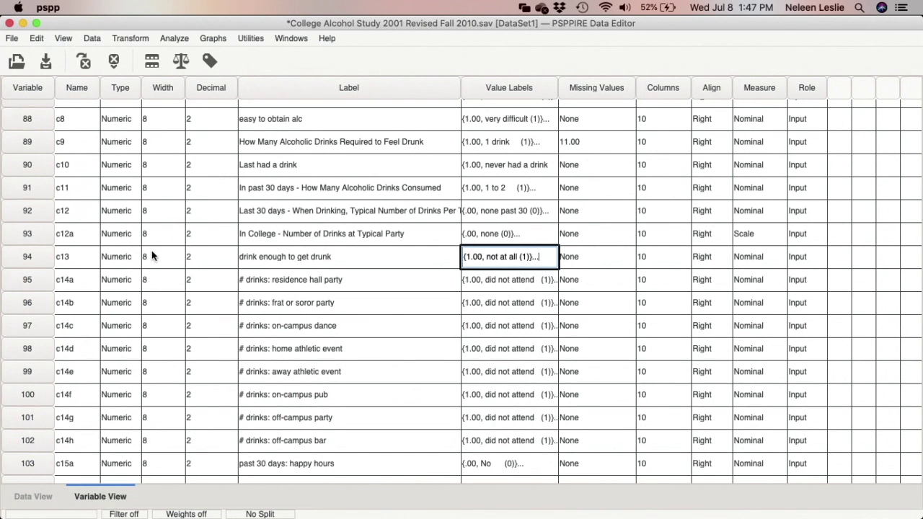
Look up variable descriptions for frat and c7 in the Variables information browser.
scroll(165, 193, "up", 10)
left_click(247, 38)
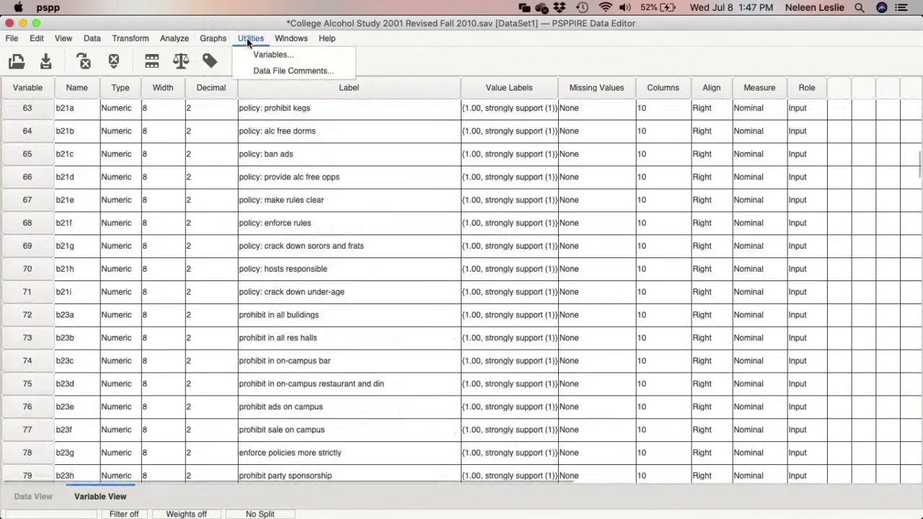
left_click(269, 54)
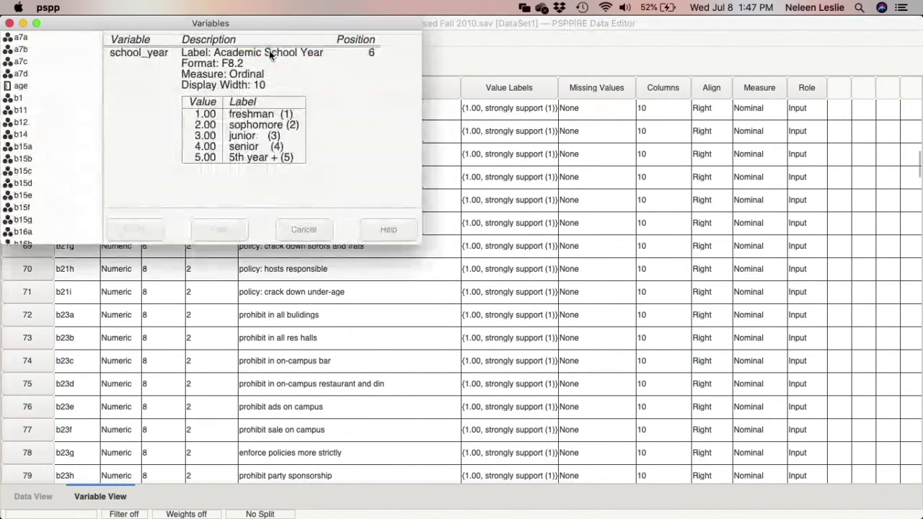
left_click(56, 134)
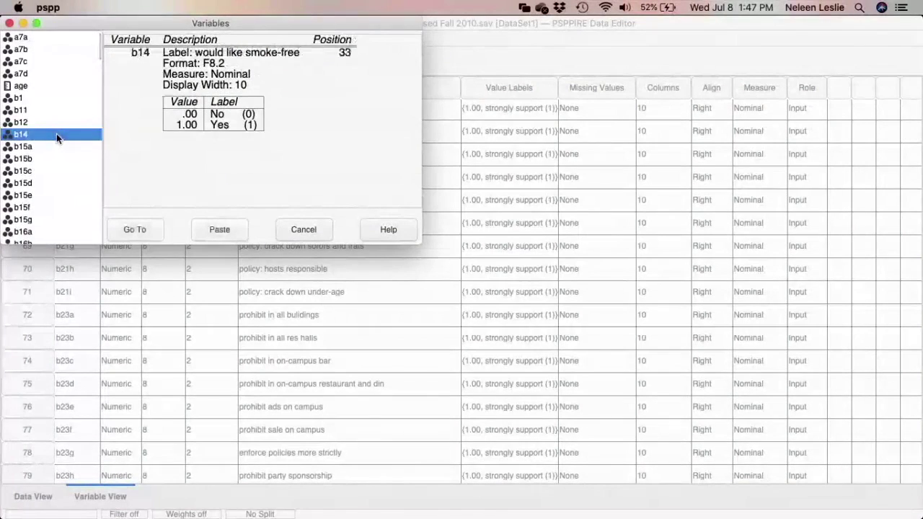
type("f")
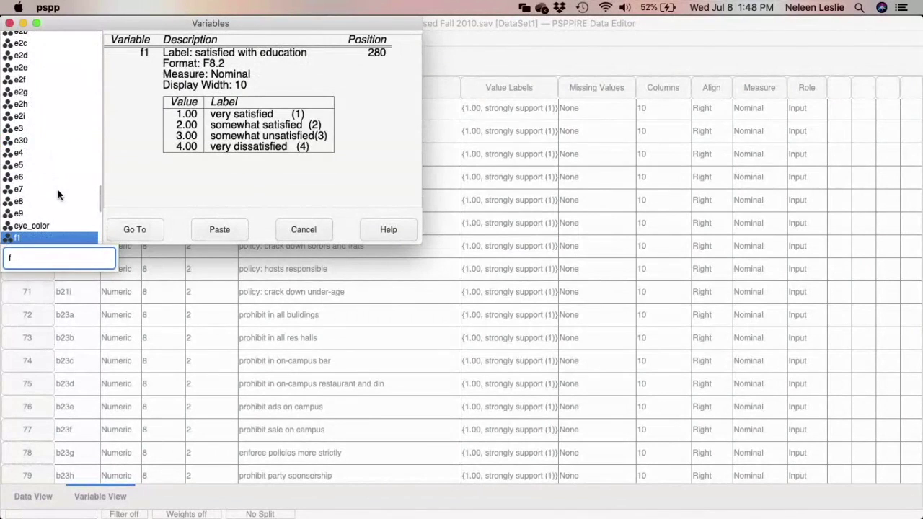
type("r")
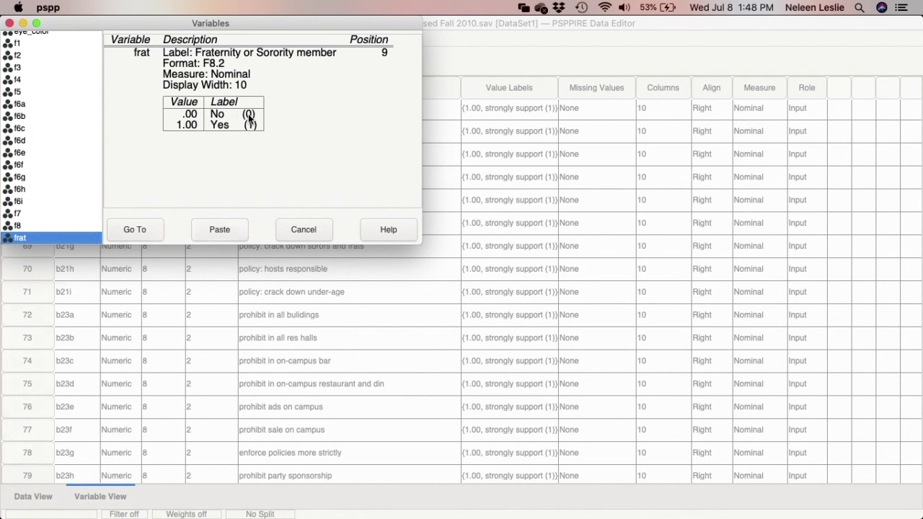
scroll(50, 129, "up", 5)
left_click(50, 101)
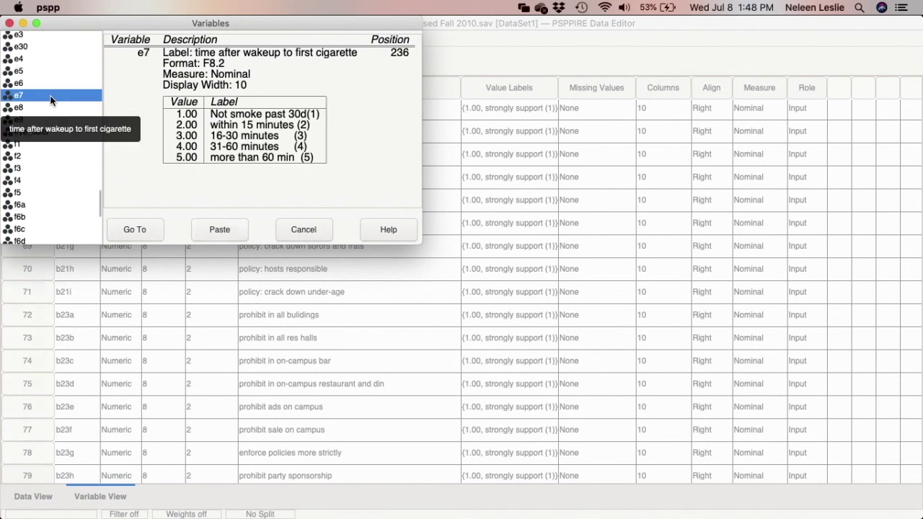
key("Up")
key("Up")
key("Up")
key("Up")
key("Up")
key("Up")
key("Up")
key("Up")
key("Up")
key("Up")
key("Up")
key("Up")
key("Up")
key("Up")
key("Up")
key("Up")
key("Up")
key("Up")
key("Up")
key("Up")
key("Up")
key("Up")
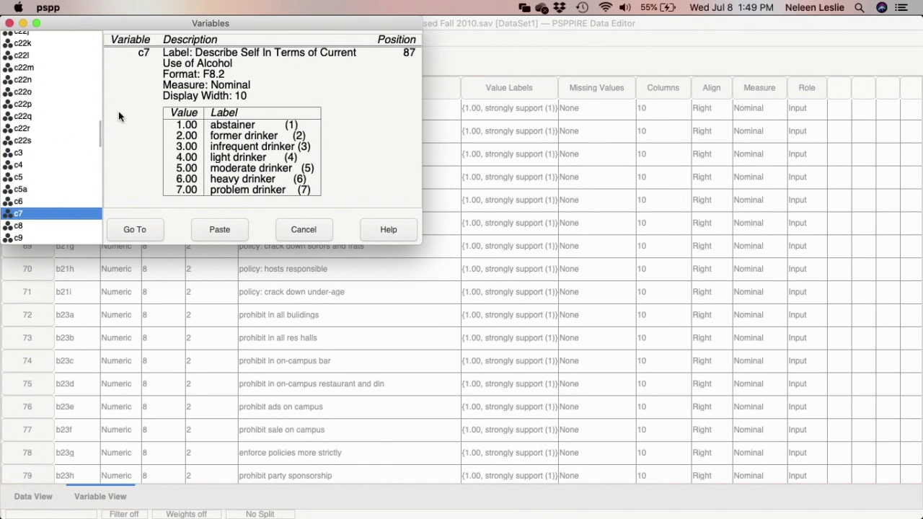
left_click(9, 23)
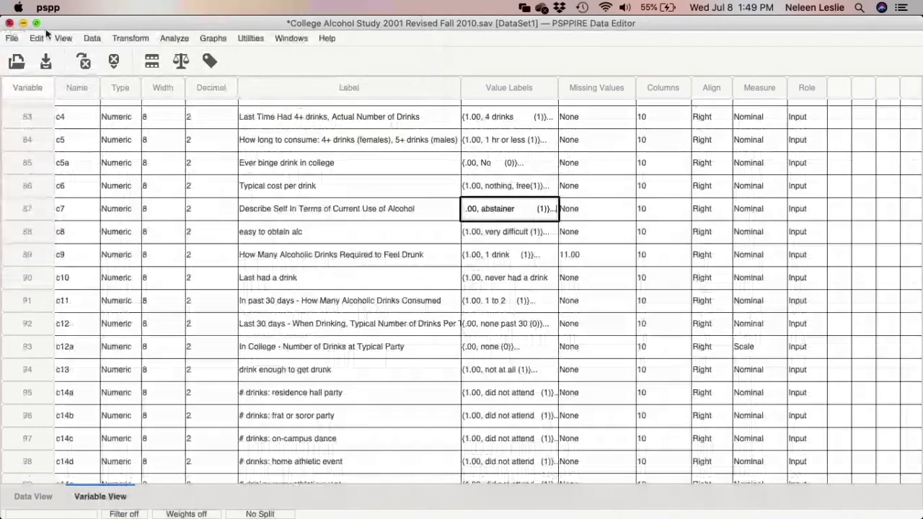
Start an Independent-Samples T Test with c7 as test variable and frat as grouping variable.
left_click(170, 40)
mouse_move(191, 72)
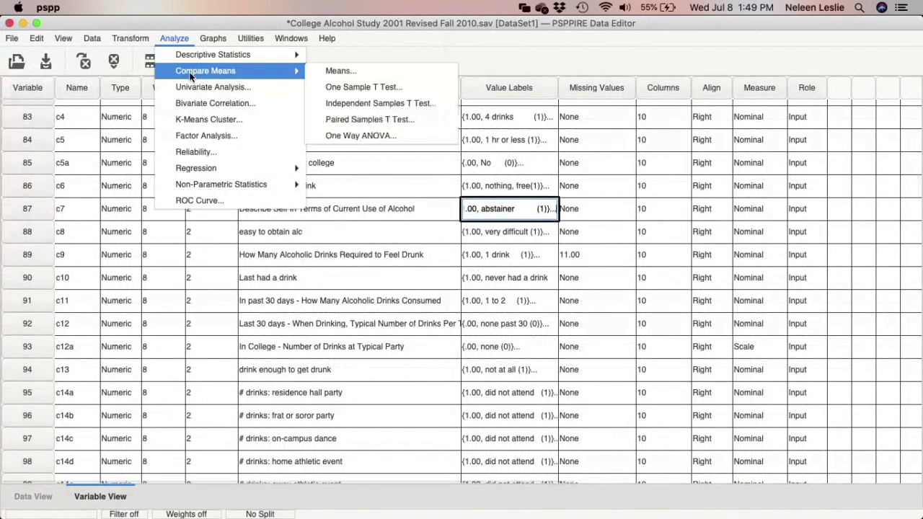
left_click(343, 104)
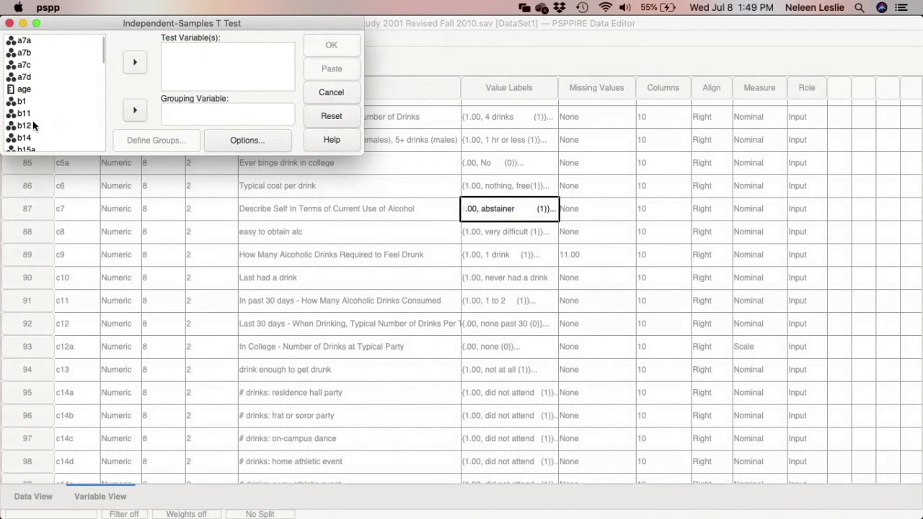
left_click_drag(100, 57, 106, 96)
left_click(33, 143)
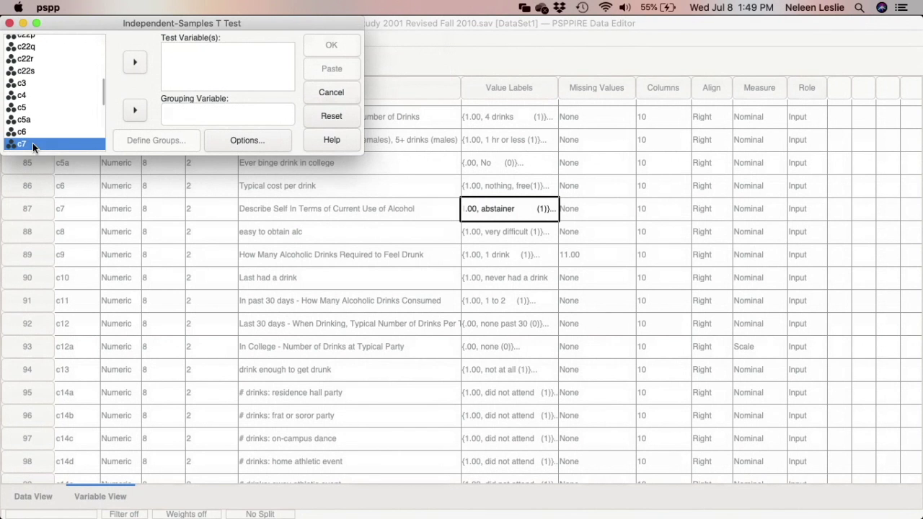
left_click(134, 64)
left_click_drag(106, 95, 99, 130)
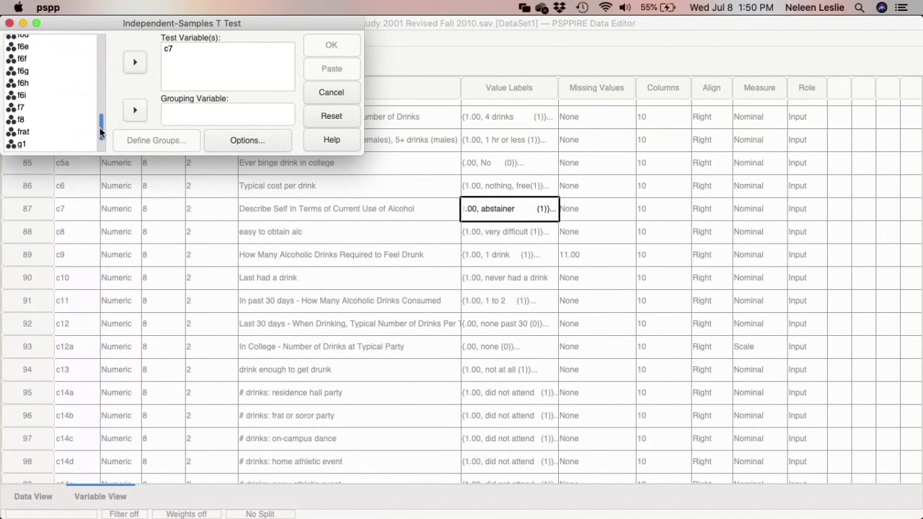
left_click(65, 133)
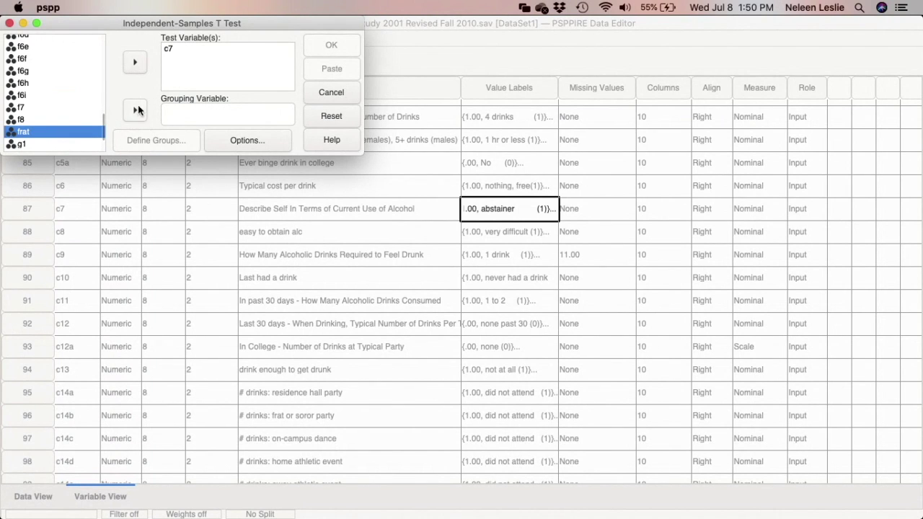
left_click(137, 109)
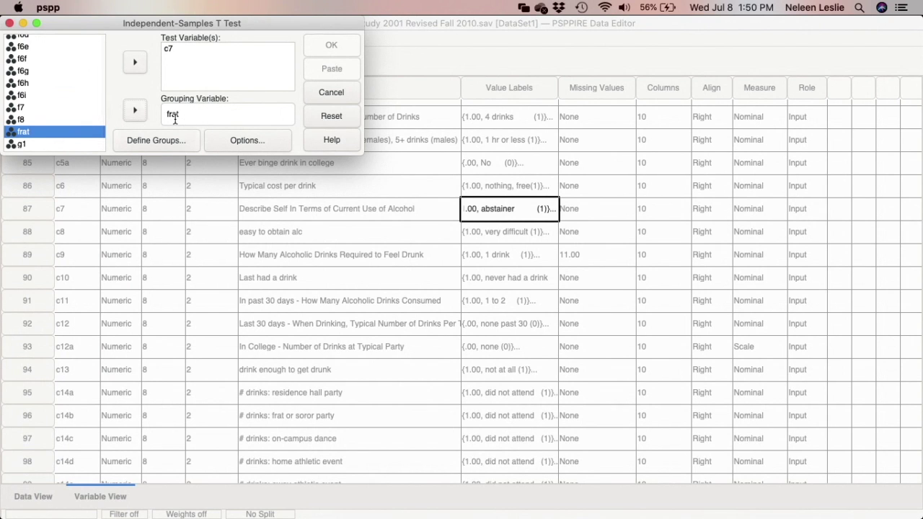
key("super+shift+3")
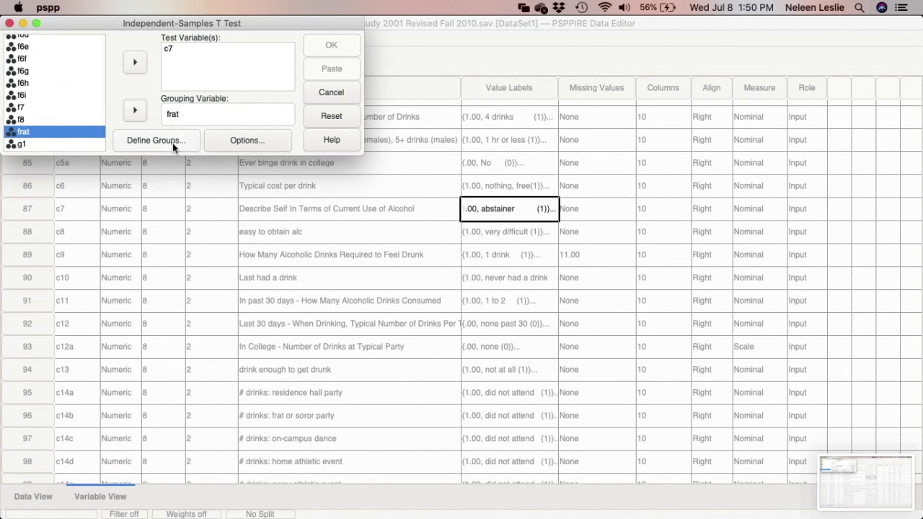
left_click(173, 142)
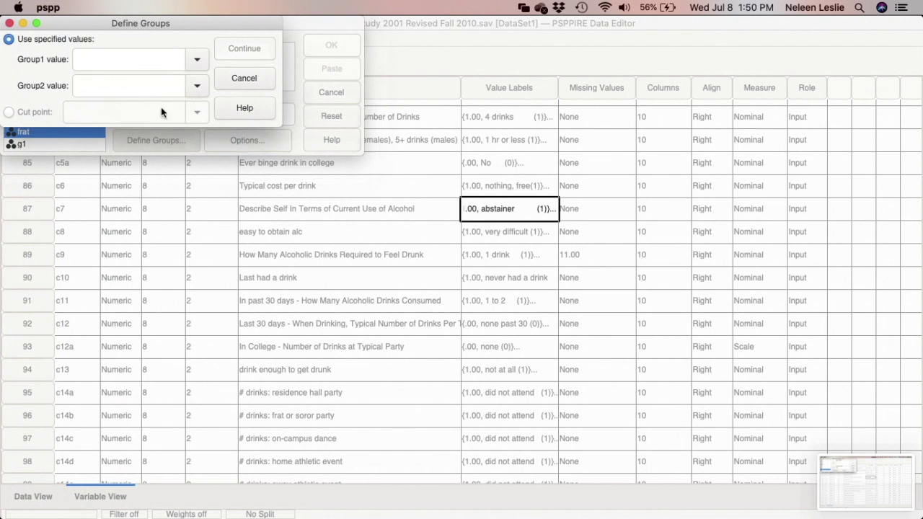
Define the frat groups as Group1 = 1 and Group2 = 0.
left_click(145, 58)
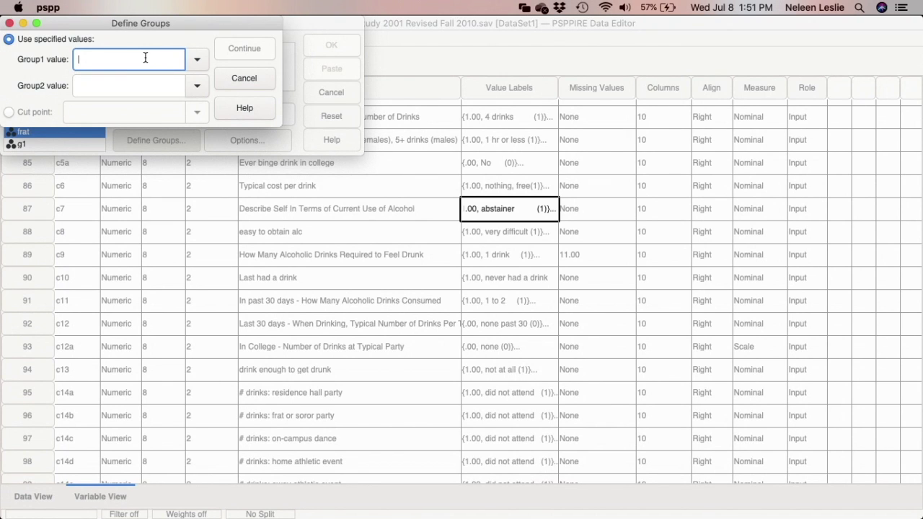
type("1")
left_click(136, 84)
type("0")
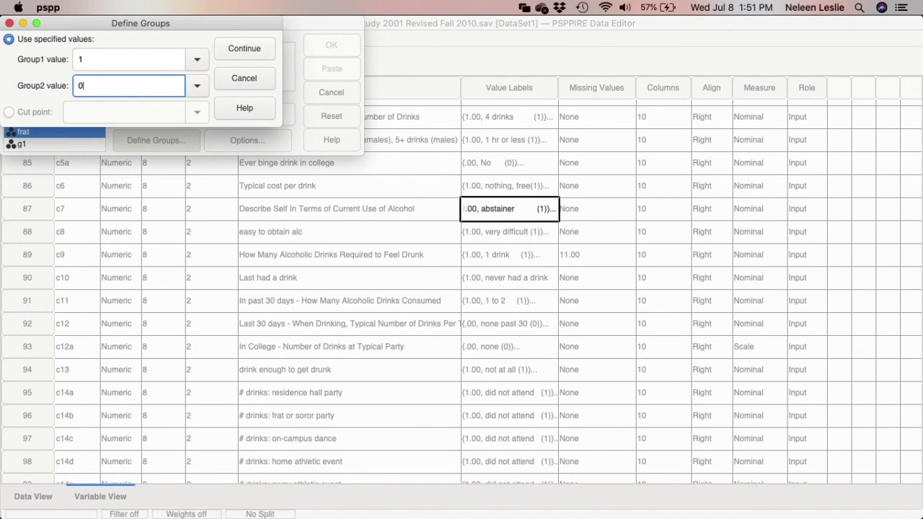
left_click(195, 85)
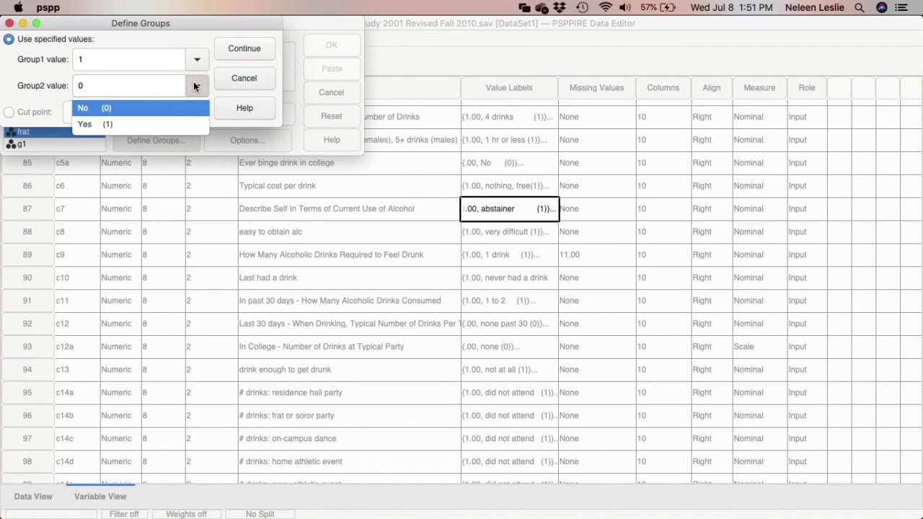
left_click(151, 78)
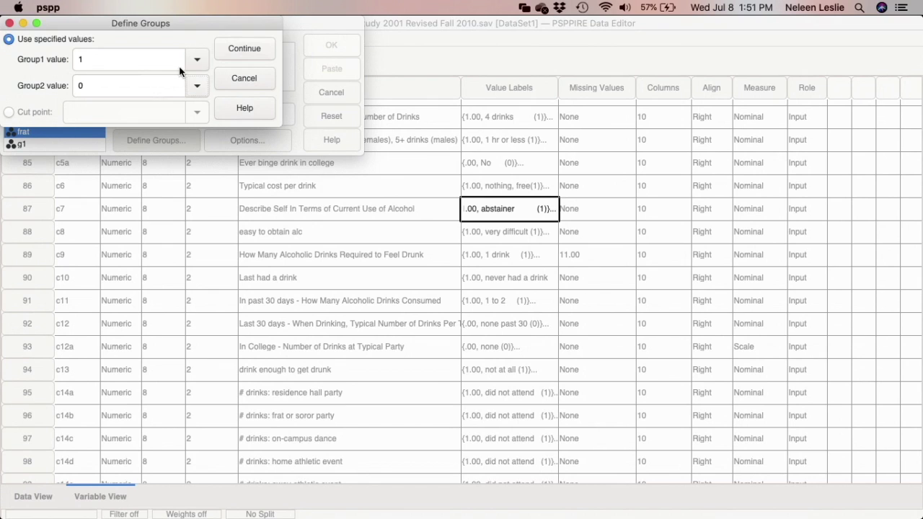
left_click(228, 46)
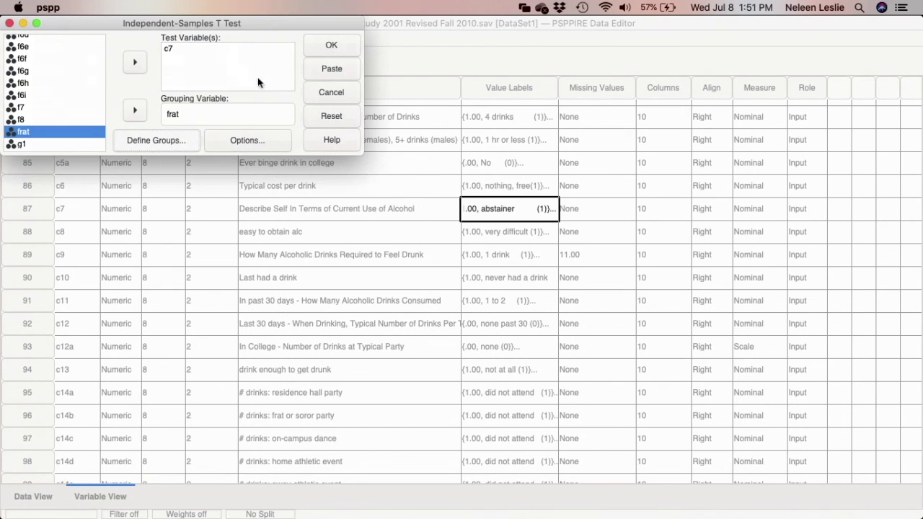
Set the t-test to exclude cases listwise, keeping the 95% confidence interval.
left_click(261, 143)
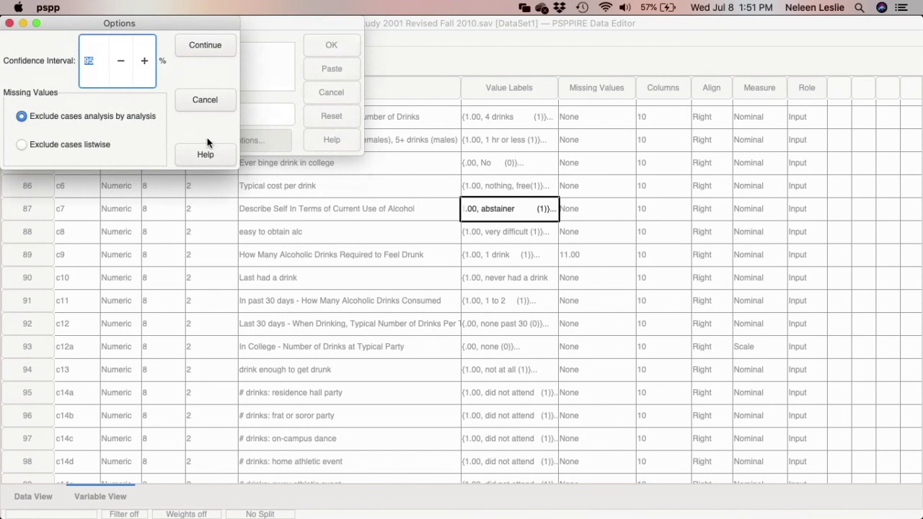
left_click(21, 144)
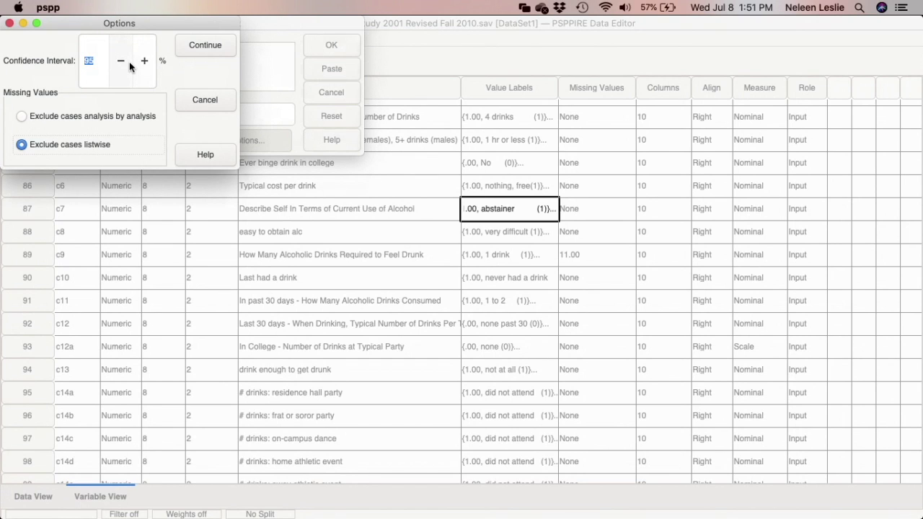
left_click(193, 51)
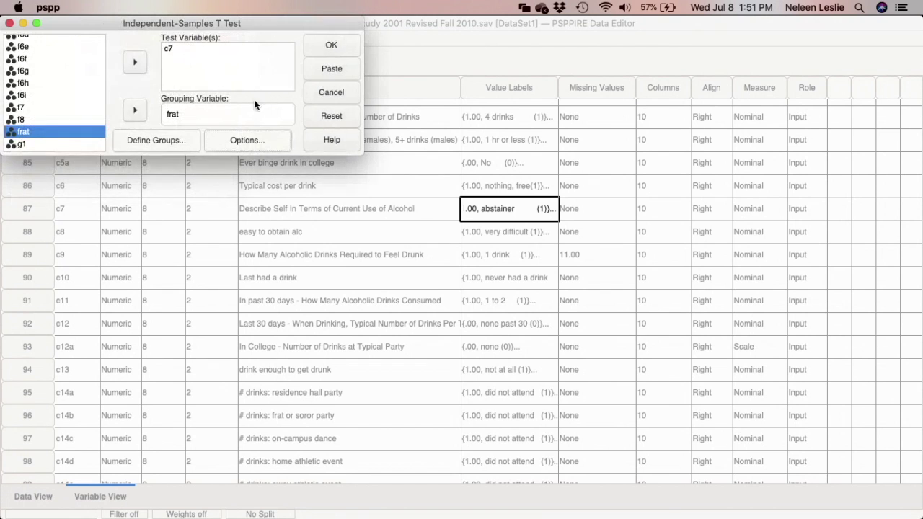
Paste the T-TEST command to syntax and bring the Syntax Editor forward.
left_click(314, 69)
mouse_move(569, 497)
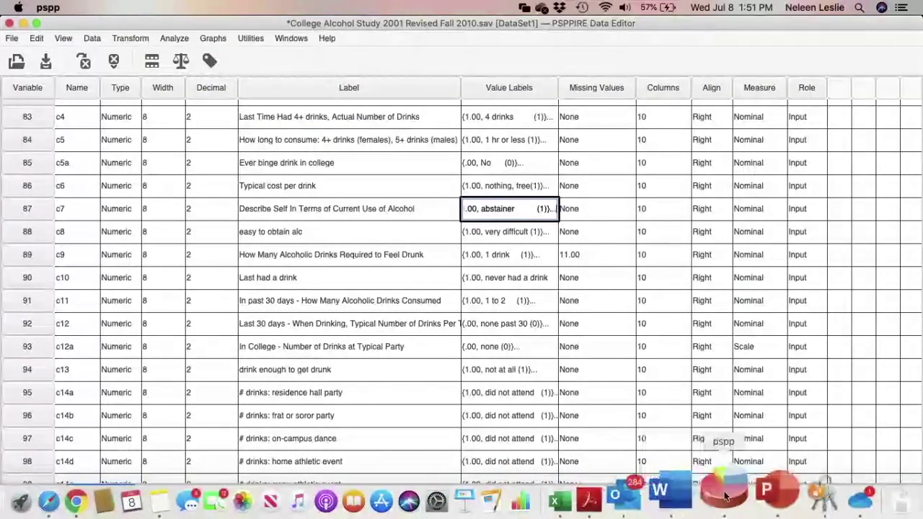
right_click(725, 496)
left_click(765, 408)
left_click(590, 325)
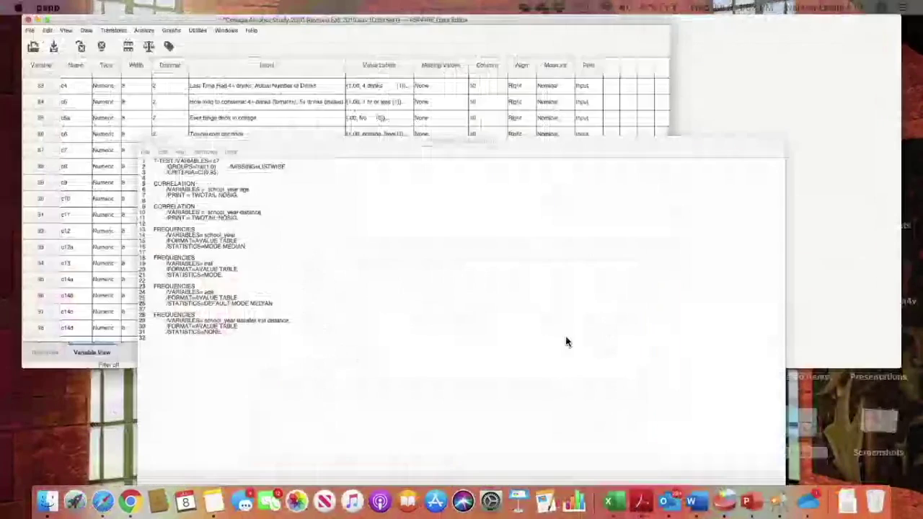
Select the three-line T-TEST command for c7 grouped by frat(1,0).
left_click(120, 67)
left_click_drag(120, 67, 22, 49)
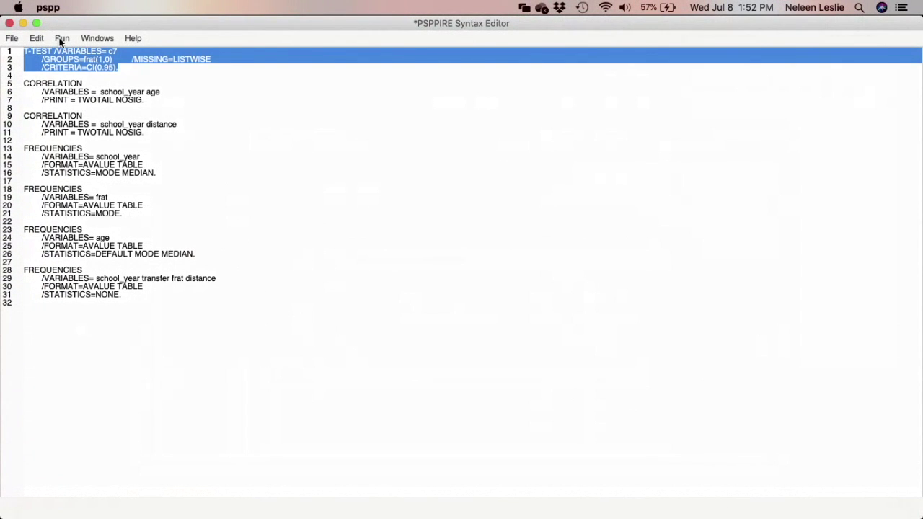
left_click(61, 39)
Run the selected T-TEST and view results: means 3.90 vs 3.27, t = 13.43.
left_click(85, 70)
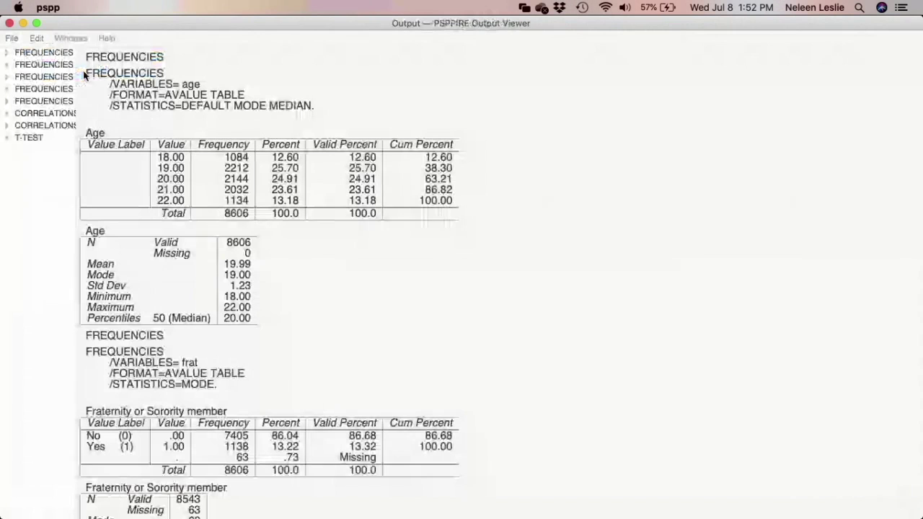
scroll(267, 350, "down", 10)
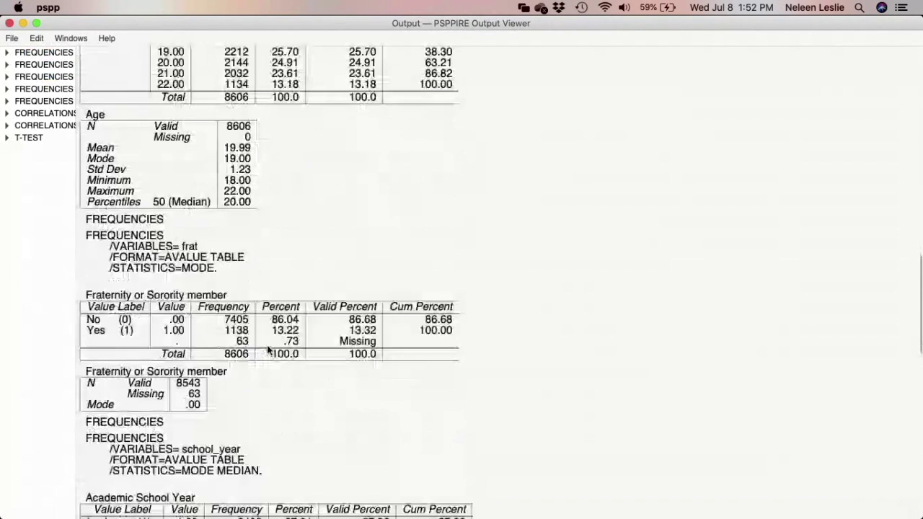
scroll(266, 350, "down", 5)
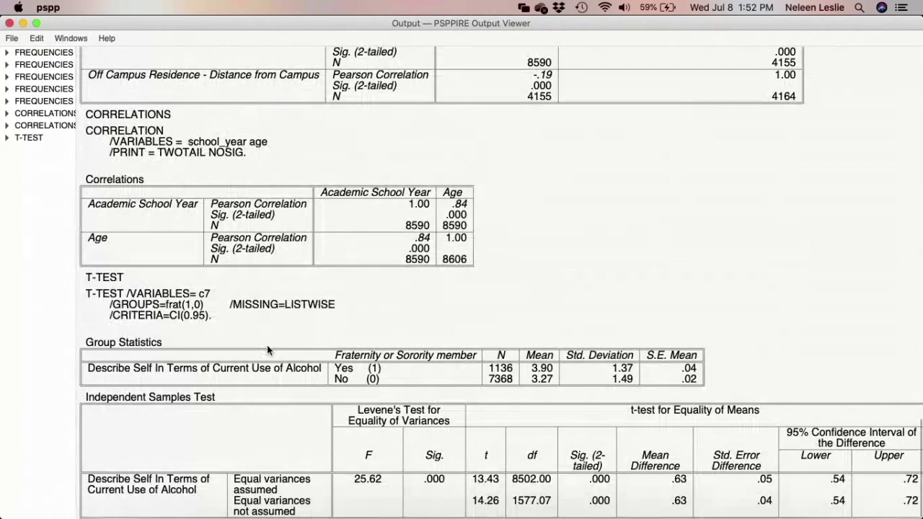